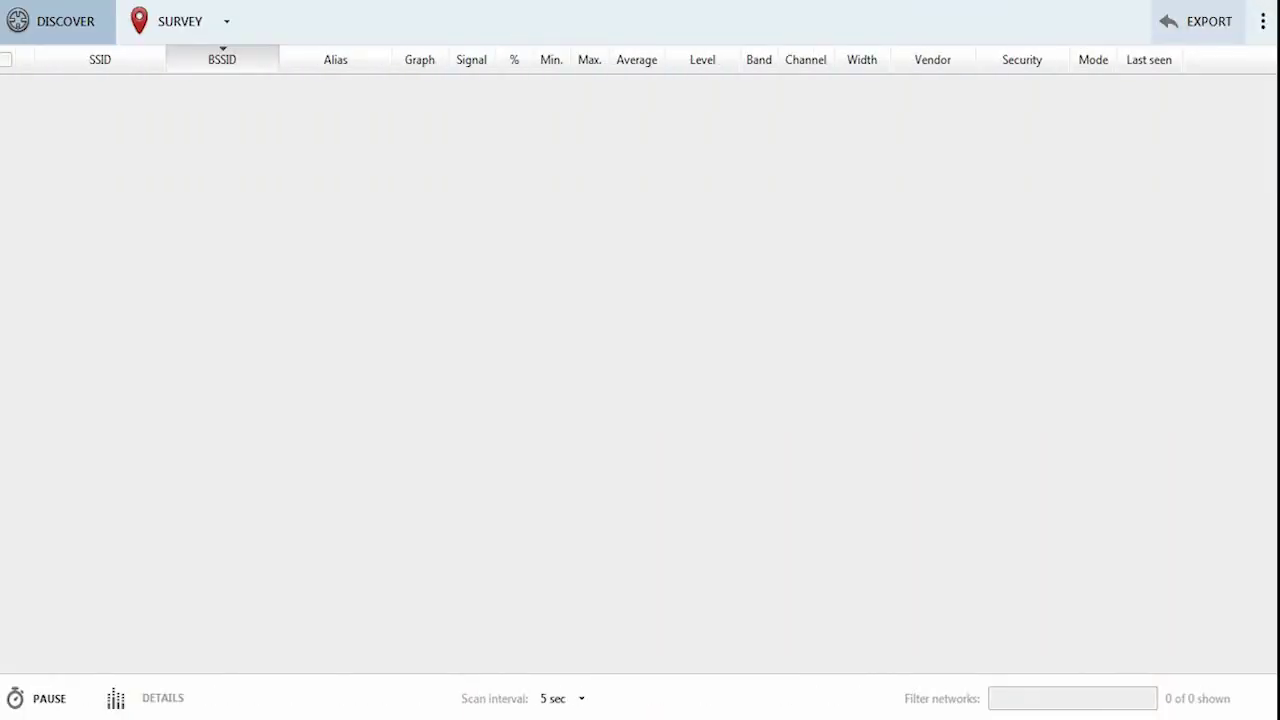
# - Select the Antec2KK network in the scan list and view its signal-strength details
pyautogui.click(225, 131)
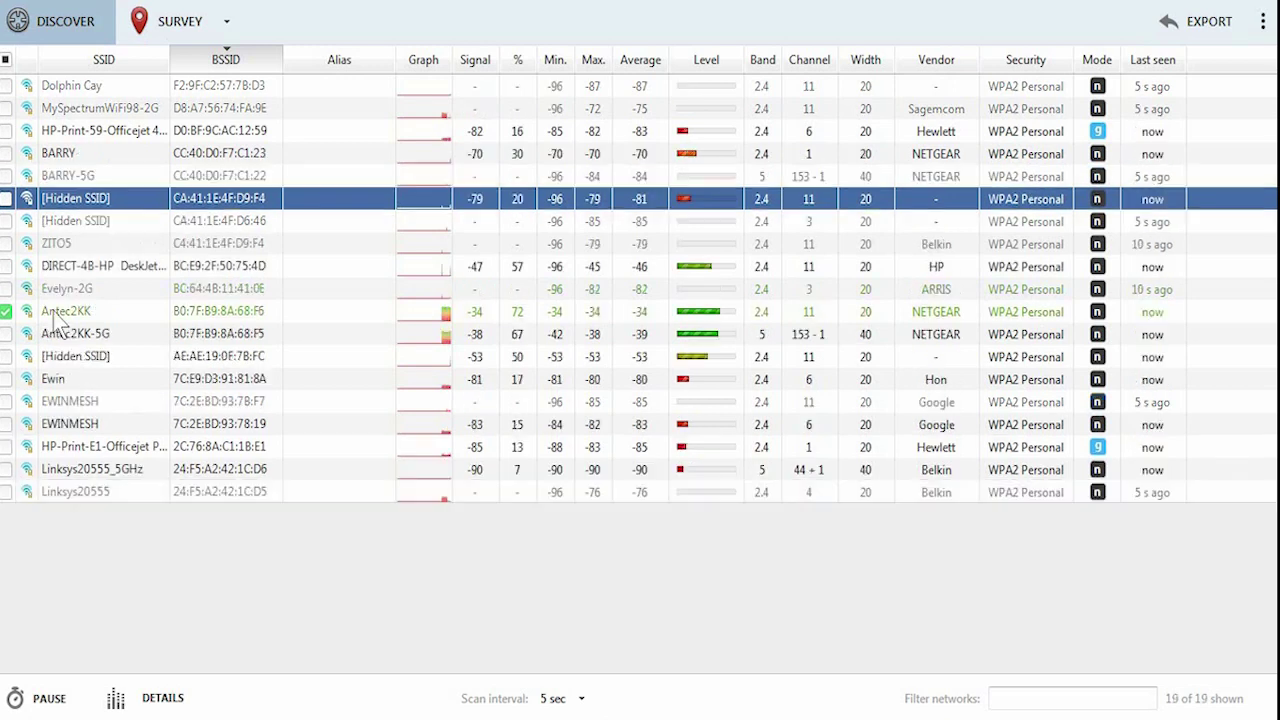
pyautogui.click(57, 316)
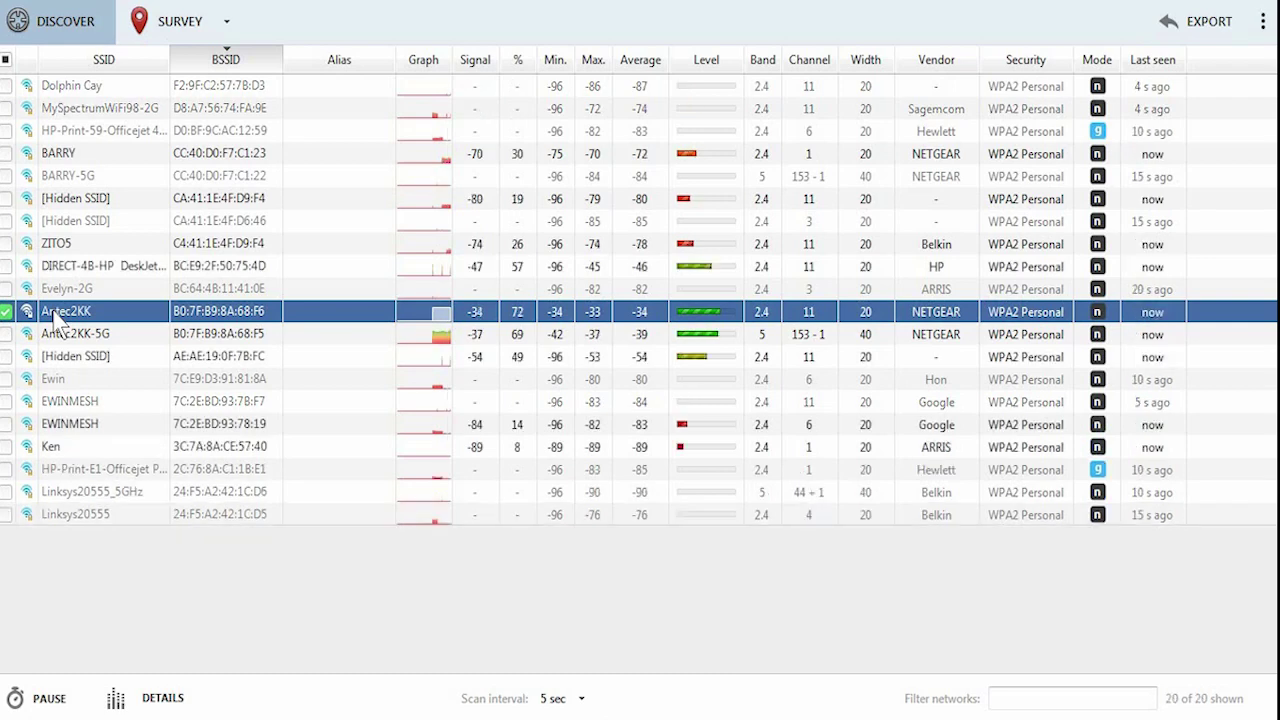
pyautogui.click(160, 700)
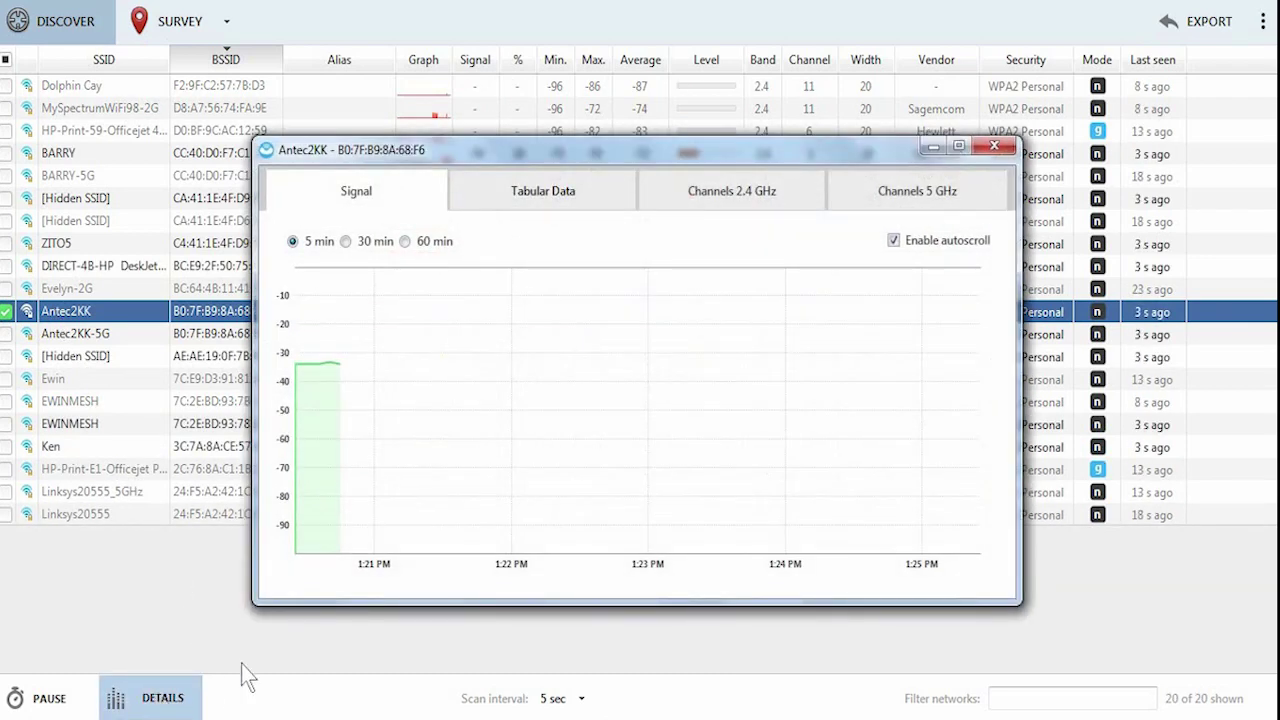
pyautogui.click(730, 192)
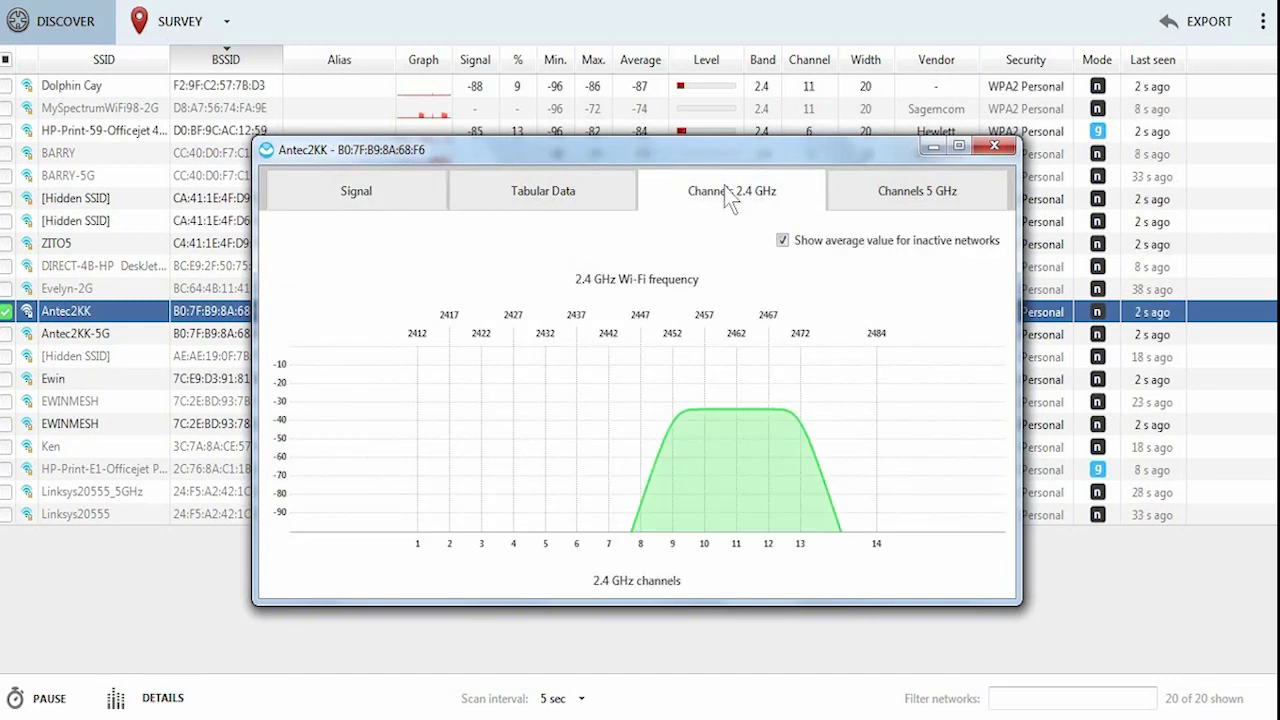
pyautogui.click(905, 200)
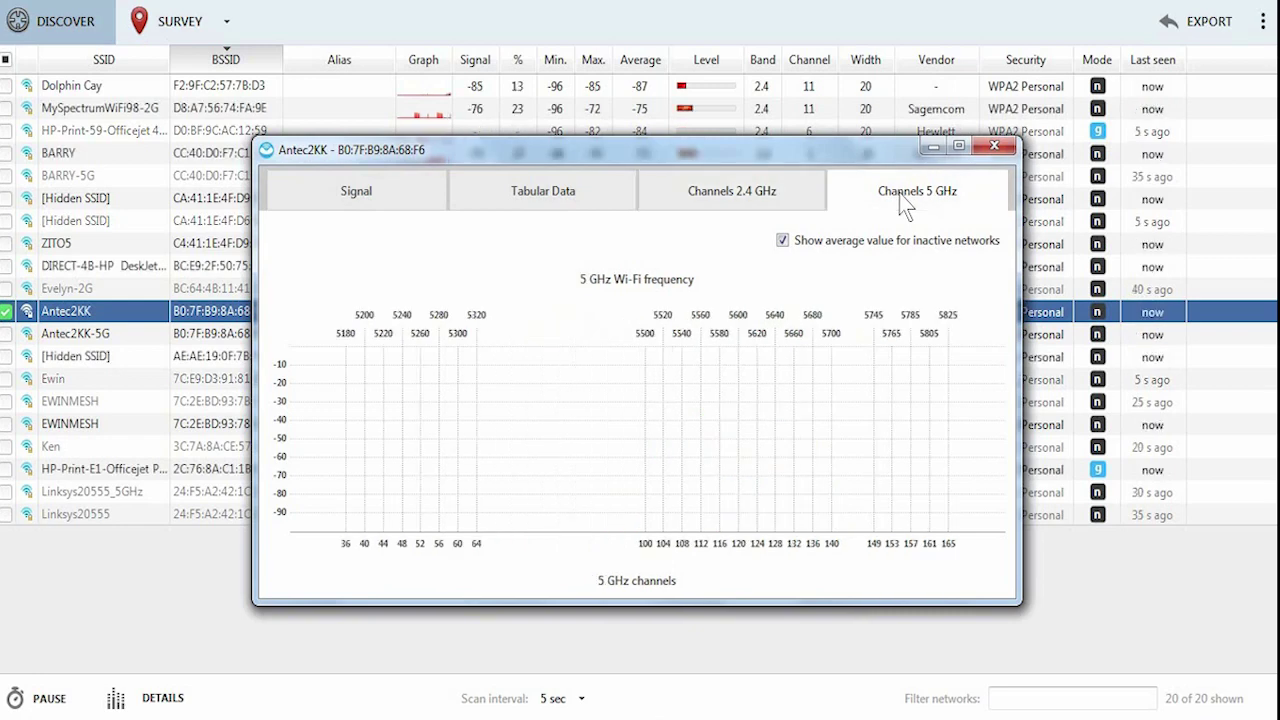
pyautogui.click(1100, 322)
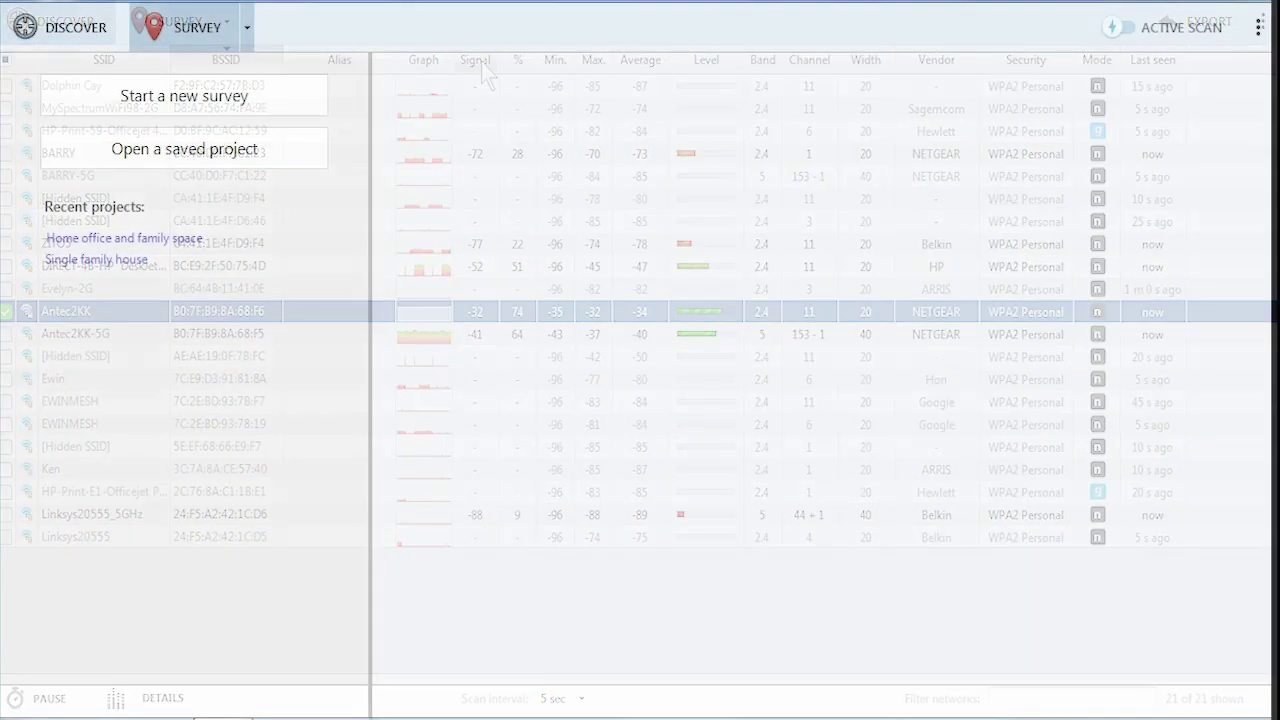
# - Start a new survey project named Kipkay
pyautogui.click(191, 118)
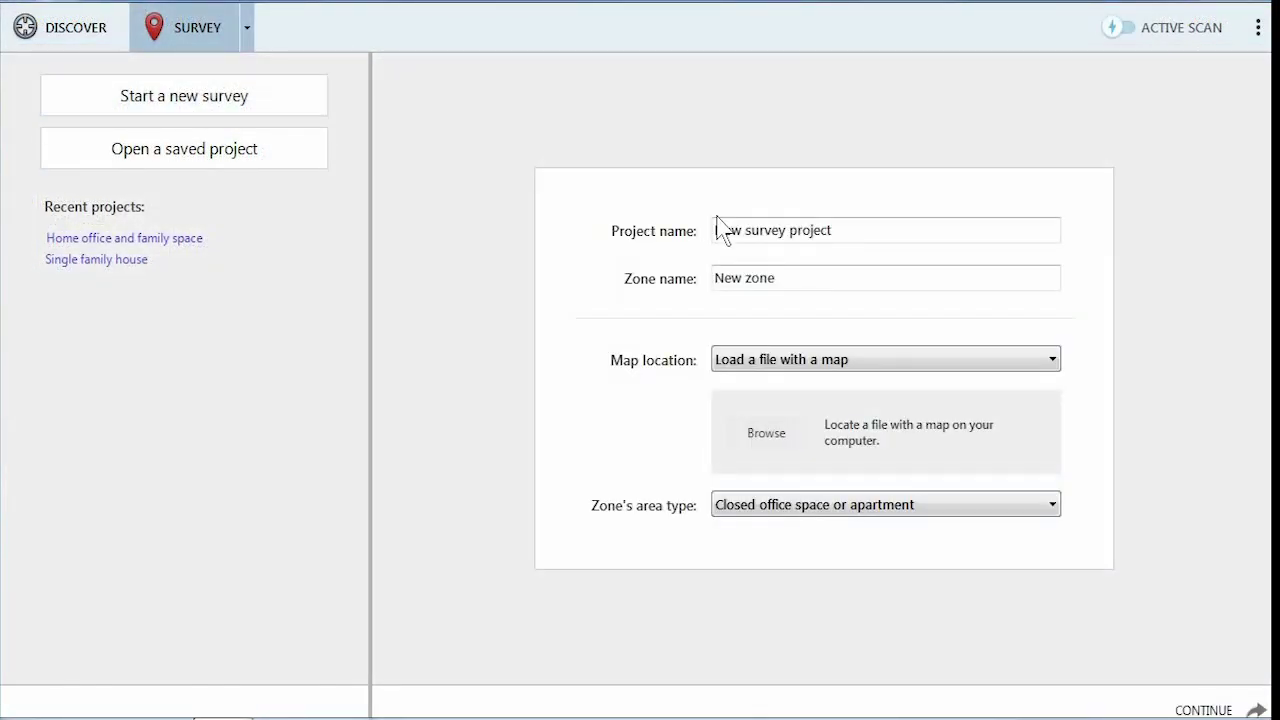
pyautogui.click(836, 223)
pyautogui.press('BackSpace')
pyautogui.press('BackSpace')
pyautogui.press('BackSpace')
pyautogui.press('BackSpace')
pyautogui.press('BackSpace')
pyautogui.press('BackSpace')
pyautogui.press('BackSpace')
pyautogui.press('BackSpace')
pyautogui.press('BackSpace')
pyautogui.press('BackSpace')
pyautogui.press('BackSpace')
pyautogui.press('BackSpace')
pyautogui.press('BackSpace')
pyautogui.press('BackSpace')
pyautogui.press('BackSpace')
pyautogui.press('BackSpace')
pyautogui.press('BackSpace')
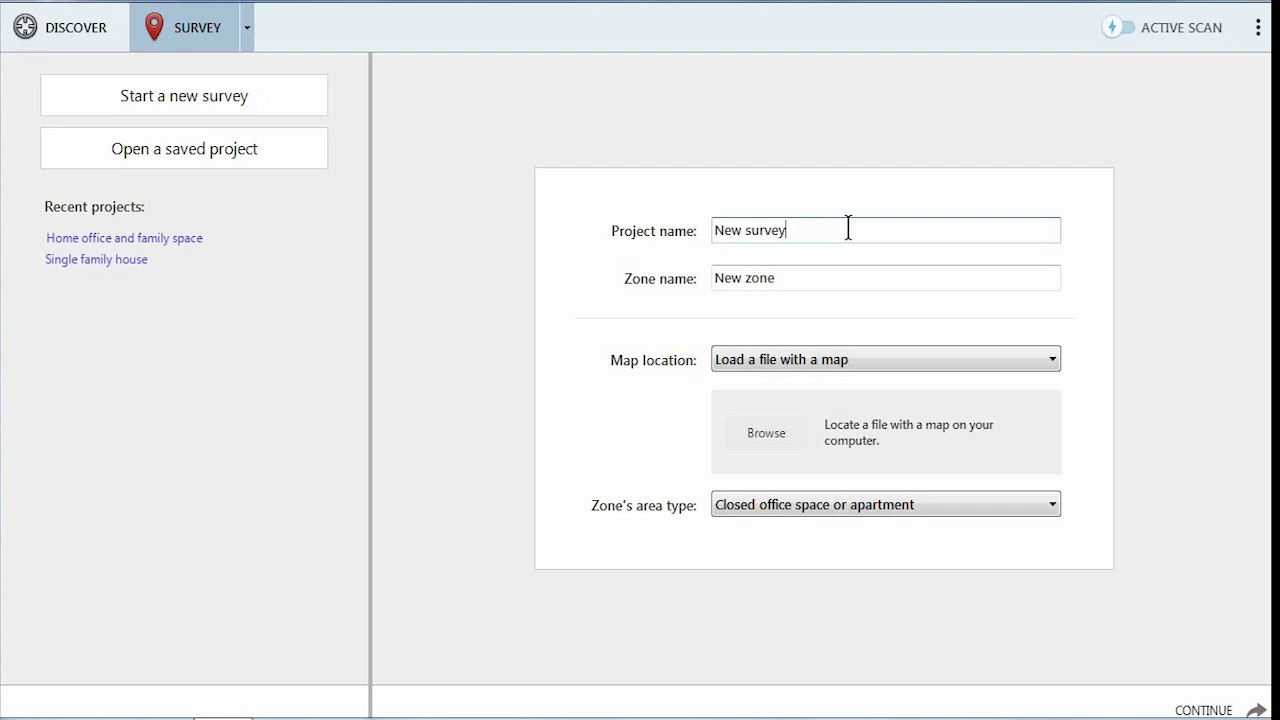
pyautogui.write('Kipkay')
# - Load house layout.jpg as the survey zone's map and continue to the floor plan
pyautogui.click(770, 432)
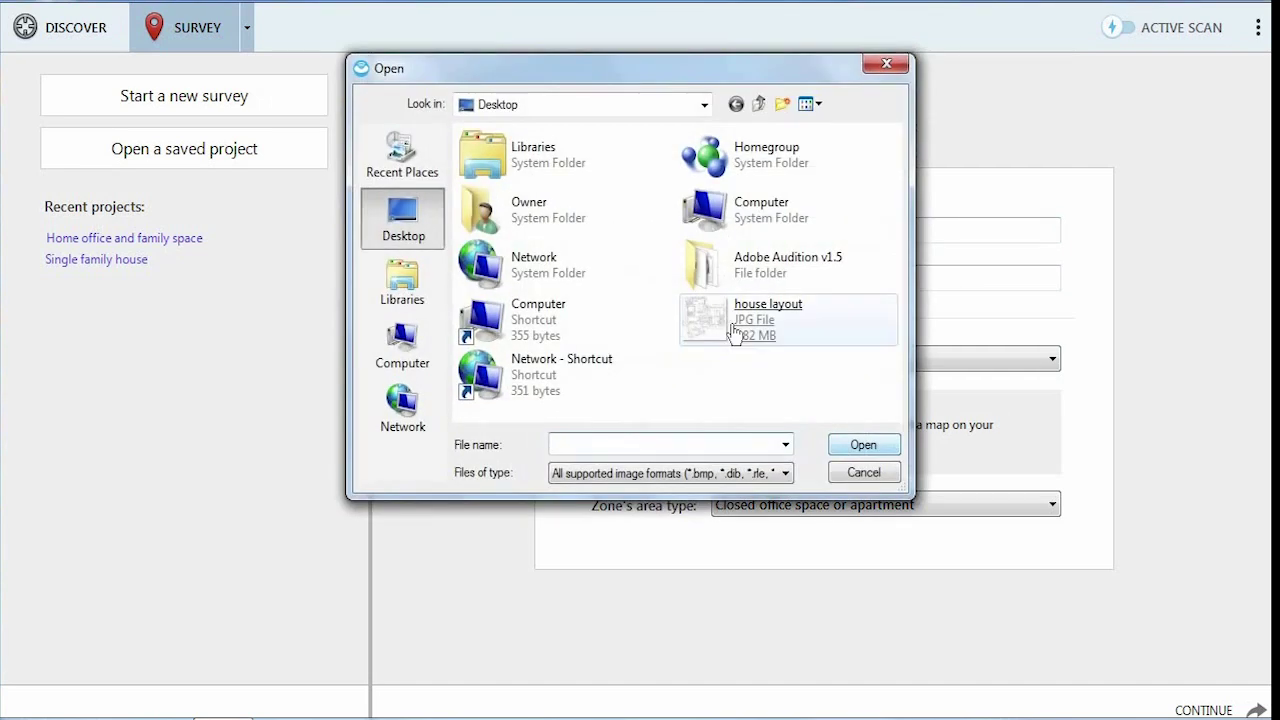
pyautogui.doubleClick(735, 330)
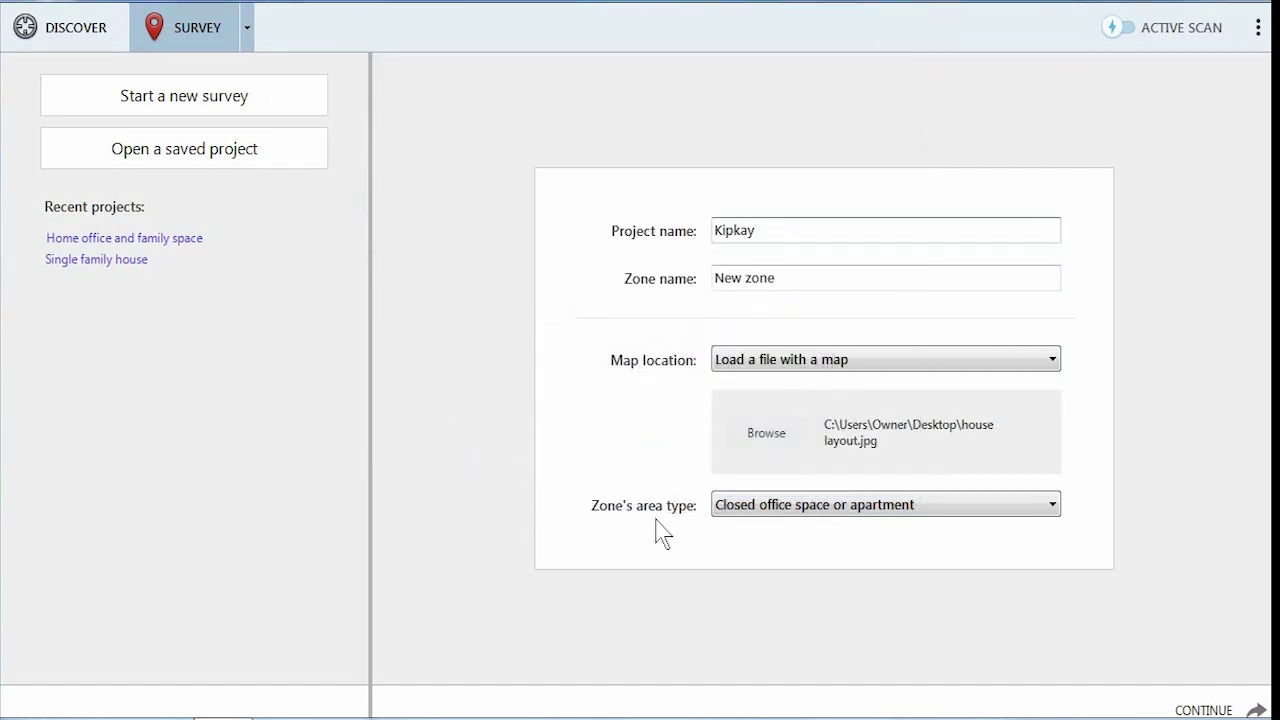
pyautogui.click(1200, 708)
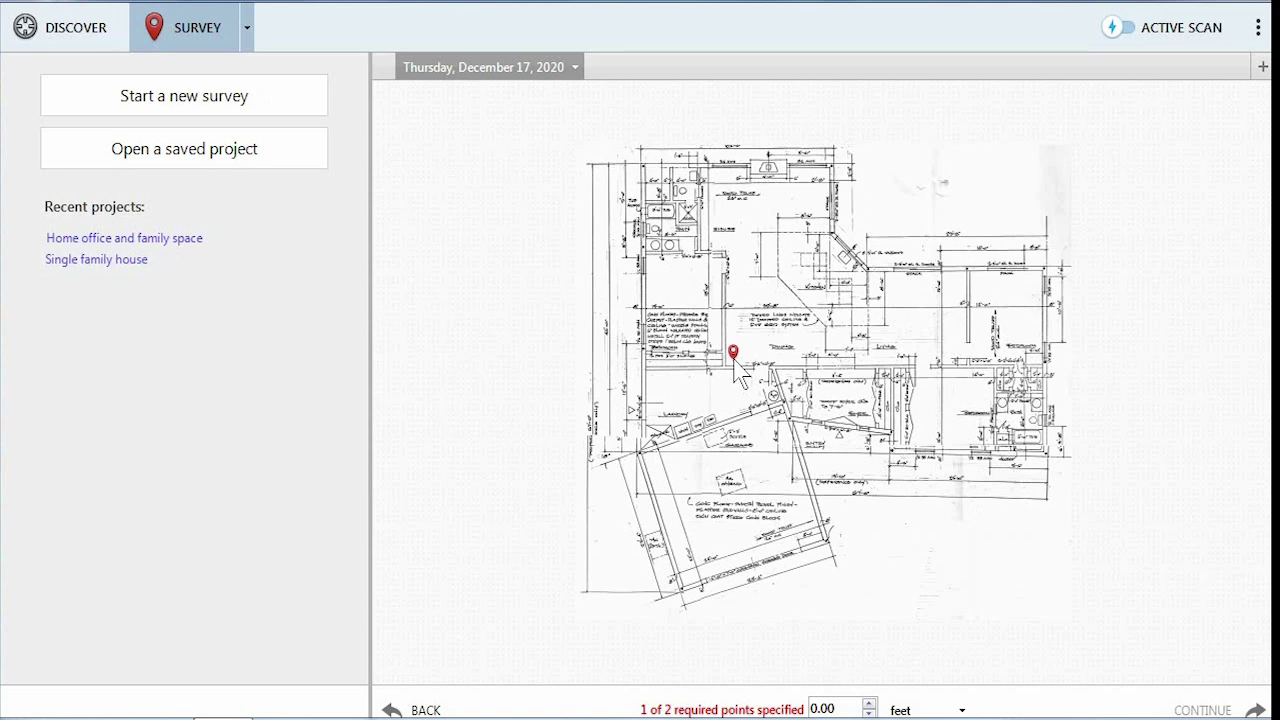
# - Set the second scale point on the blueprint (63.63 feet) and finish the survey measurements
pyautogui.click(1034, 280)
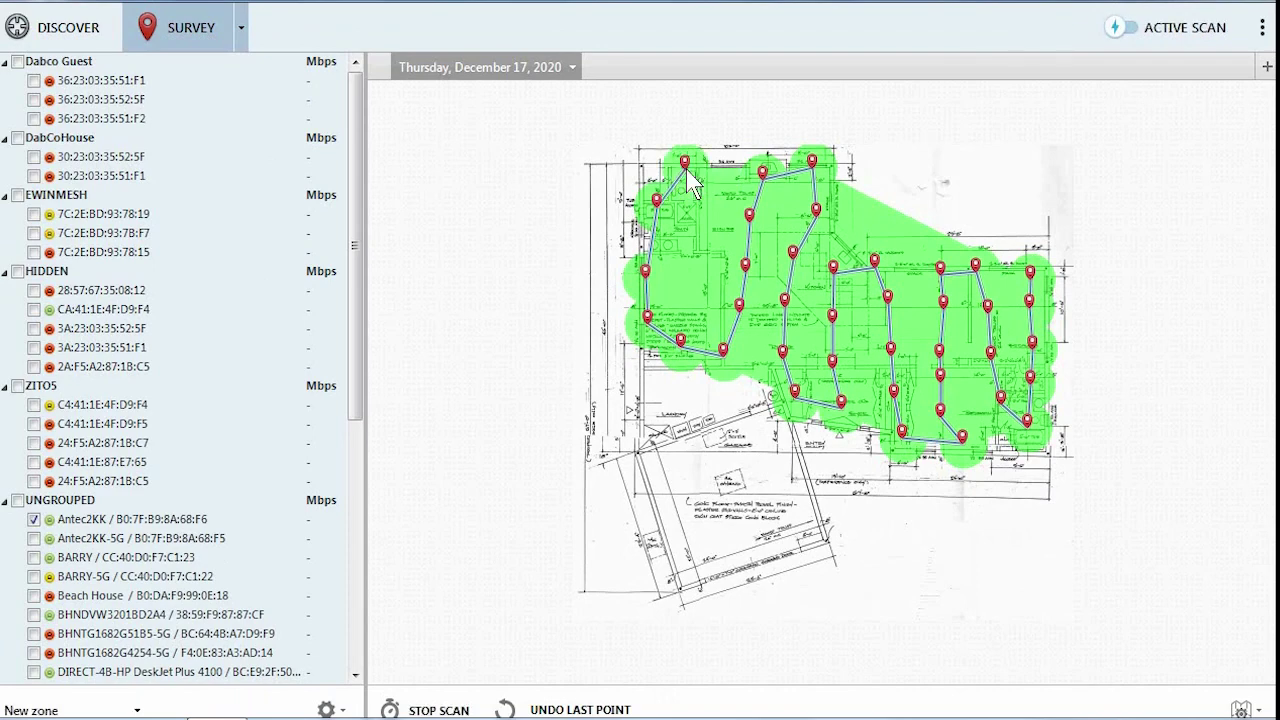
pyautogui.click(442, 711)
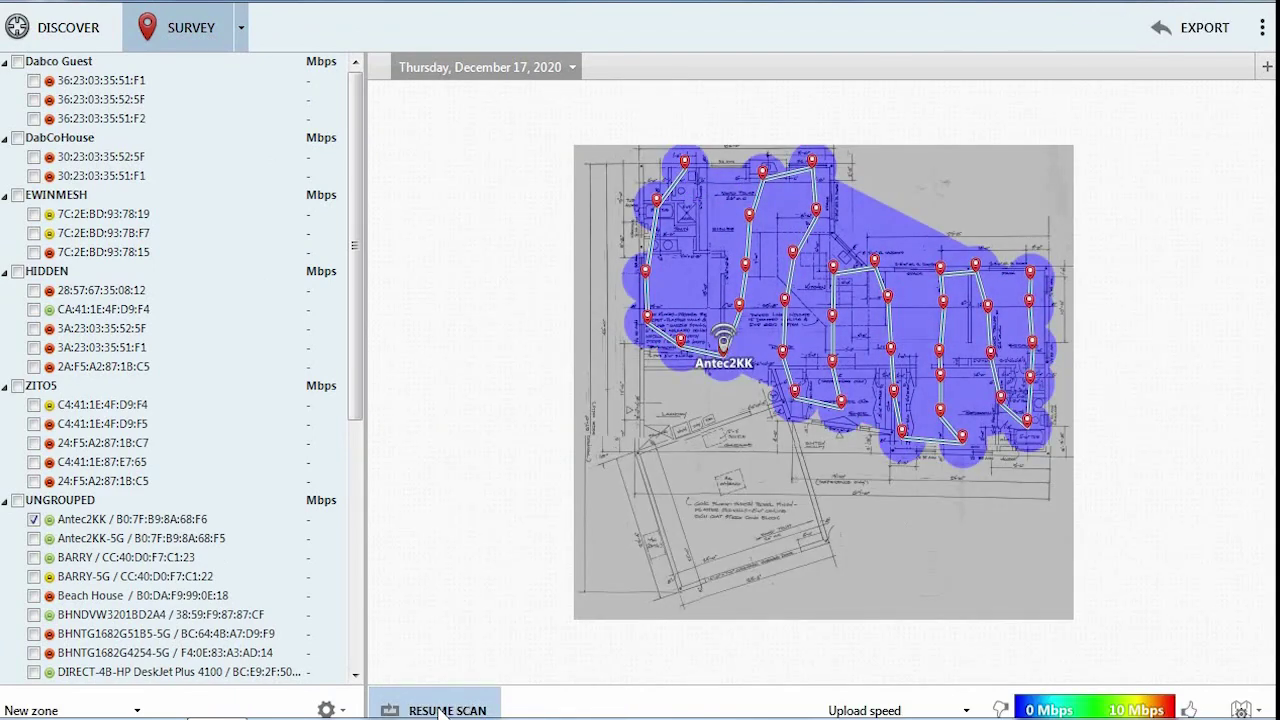
# - Switch the Antec2KK heatmap visualization to Signal level
pyautogui.click(880, 710)
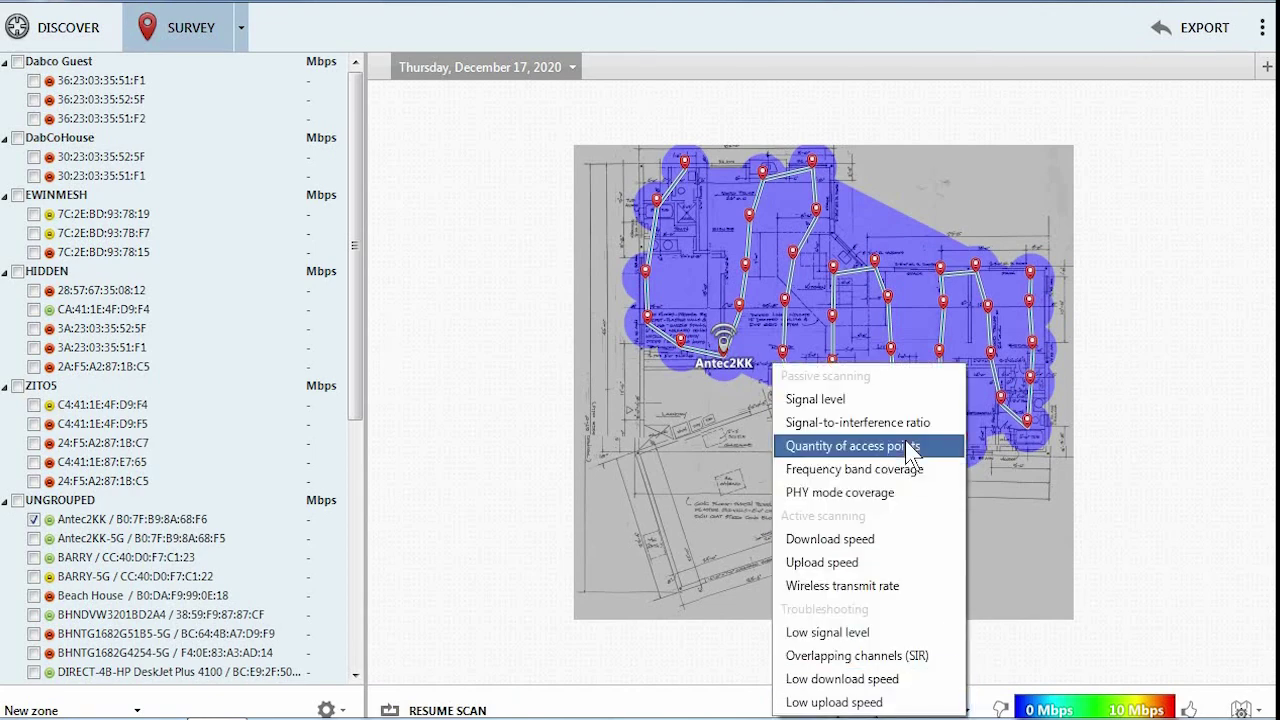
pyautogui.click(888, 399)
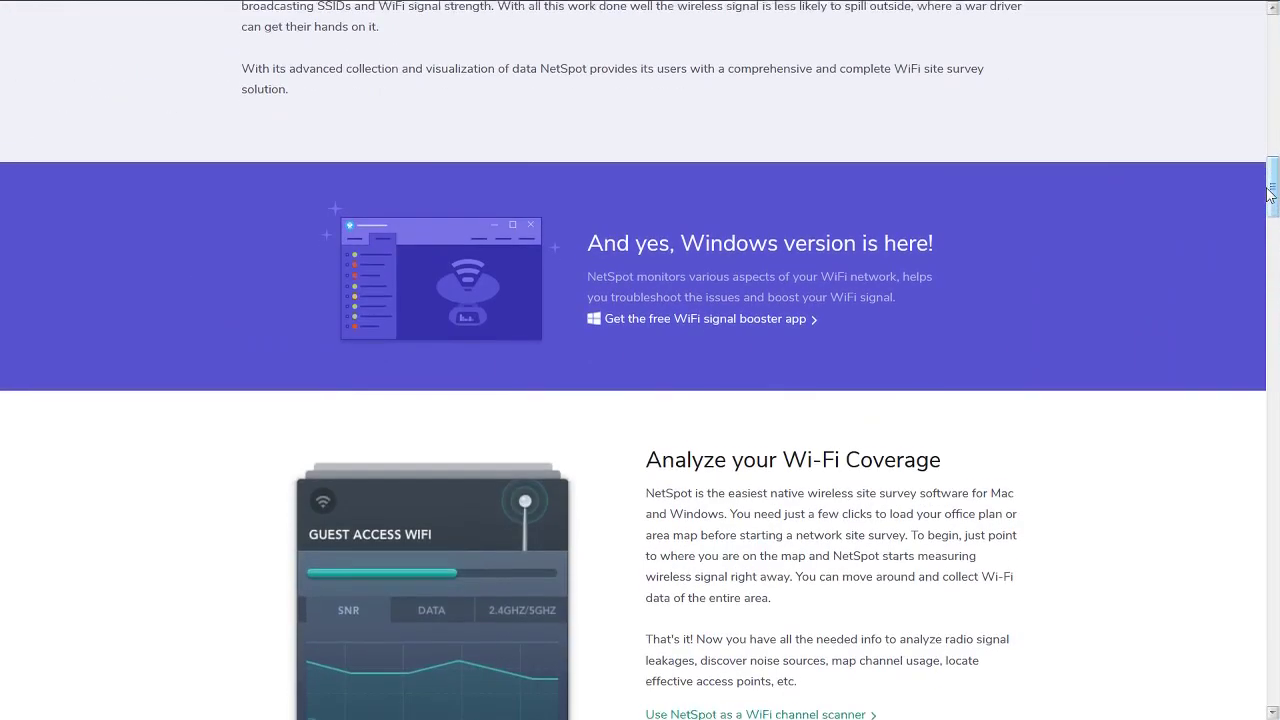
pyautogui.scroll(-3, 1270, 190)
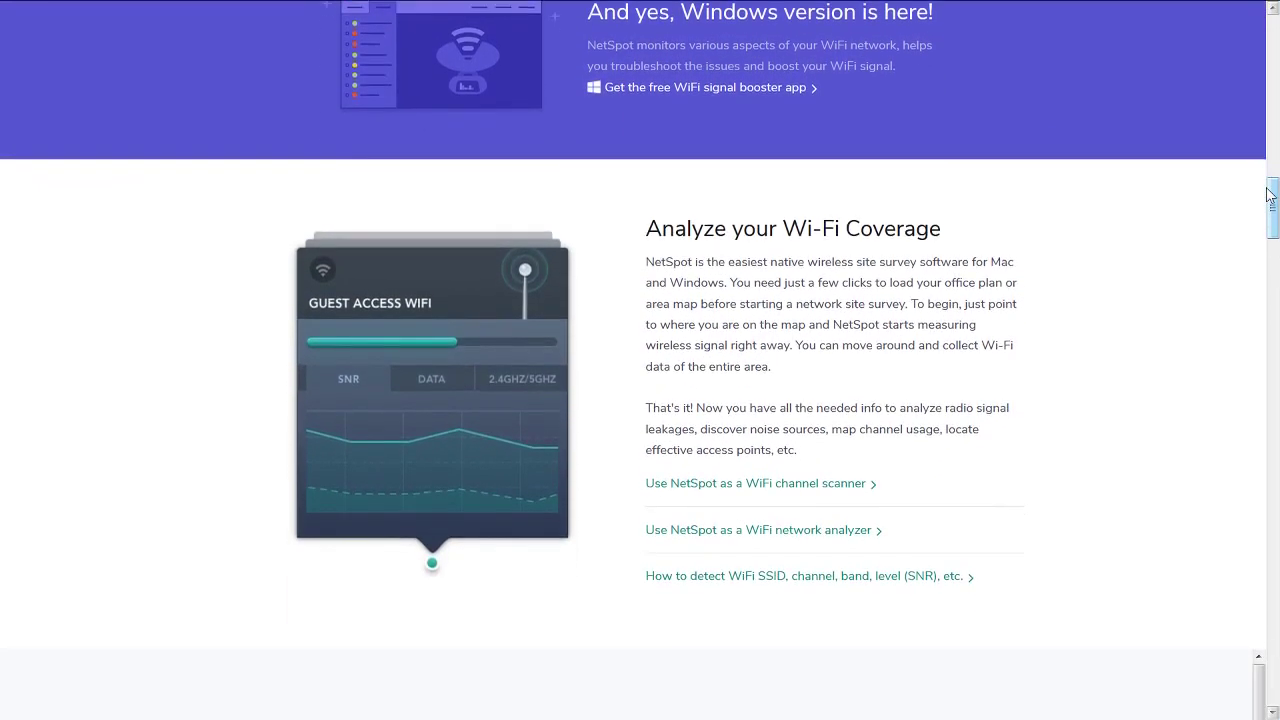
# - Scroll the NetSpot web page down to the Wireless Network Planning and Troubleshoot sections
pyautogui.scroll(-3, 1270, 190)
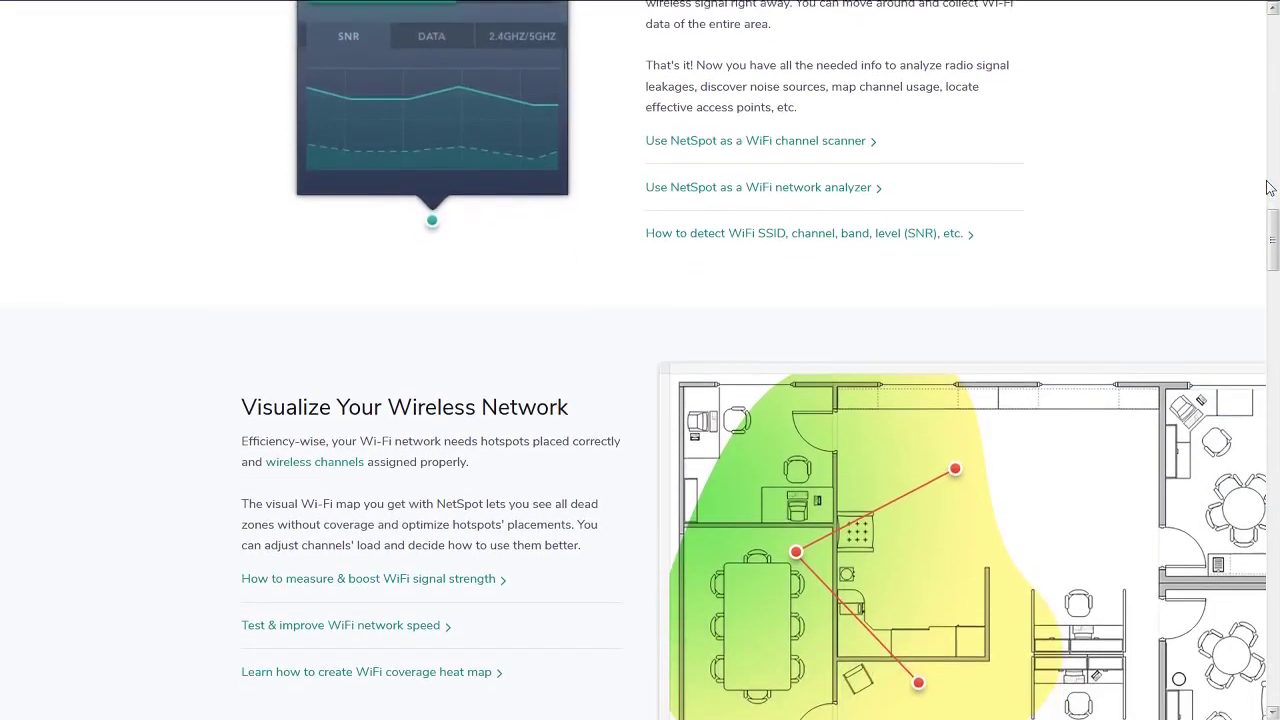
pyautogui.scroll(-3, 1270, 188)
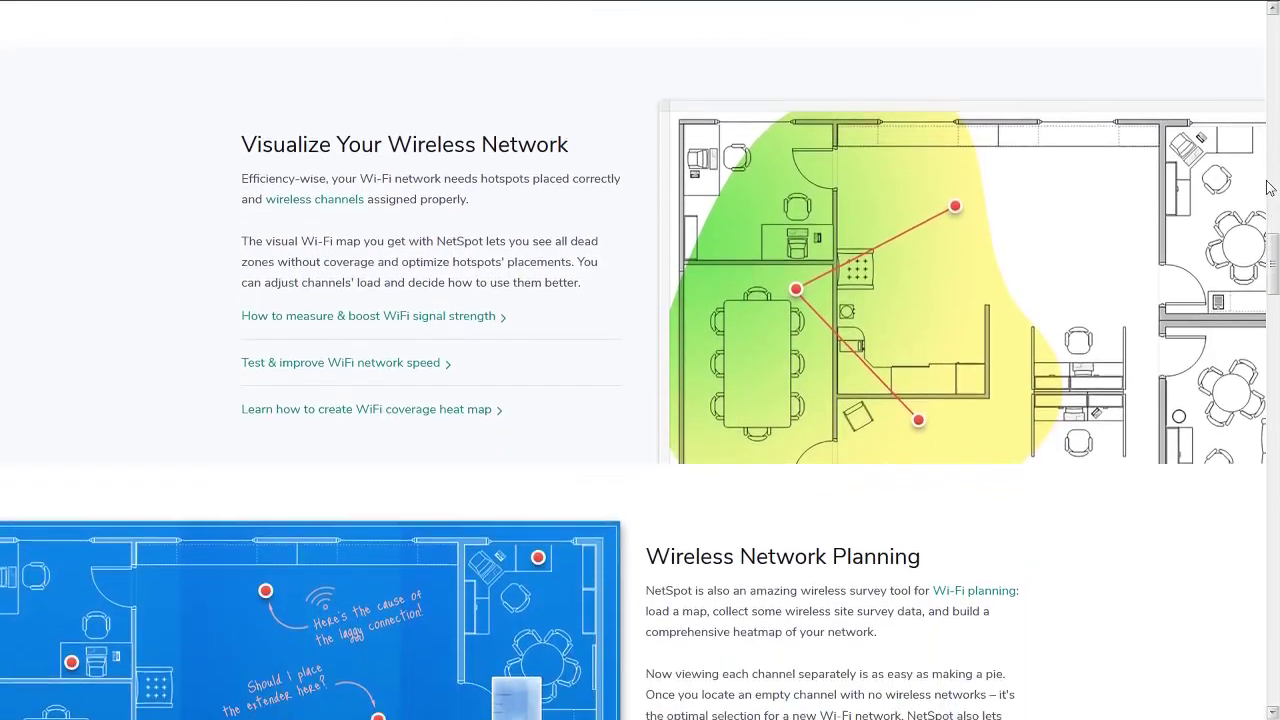
pyautogui.scroll(-3, 1270, 188)
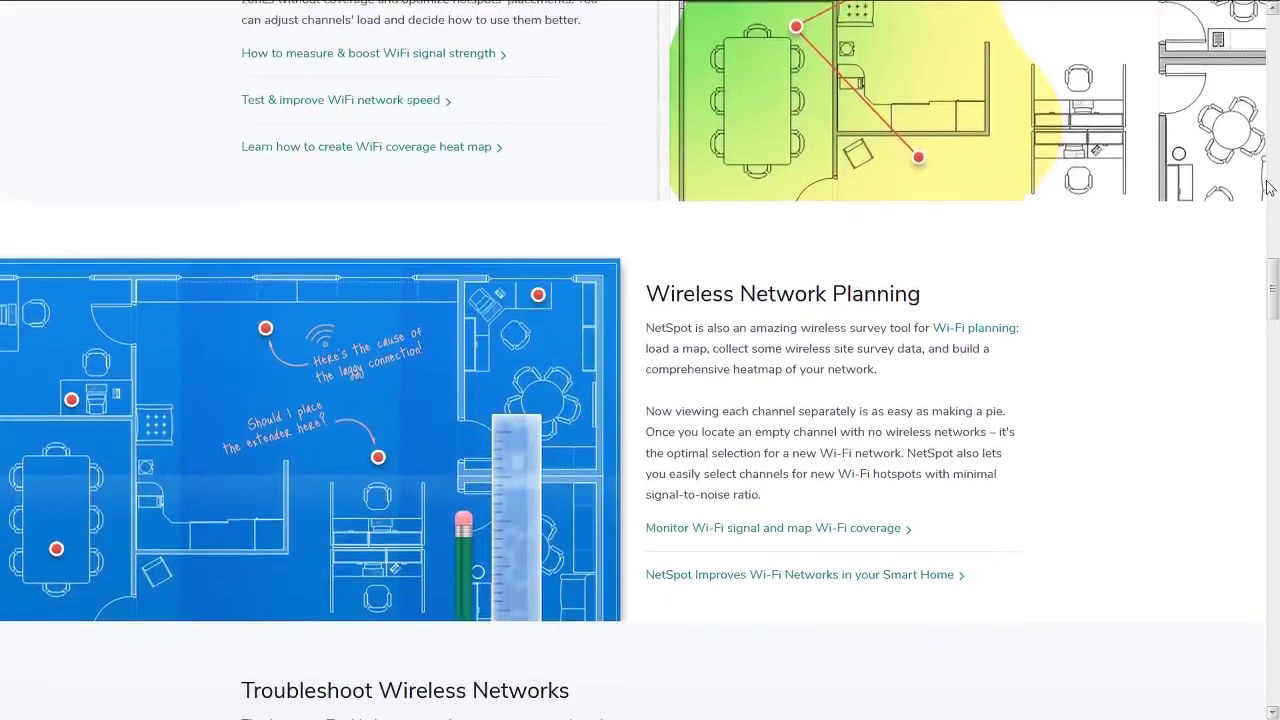
pyautogui.scroll(-3, 1270, 188)
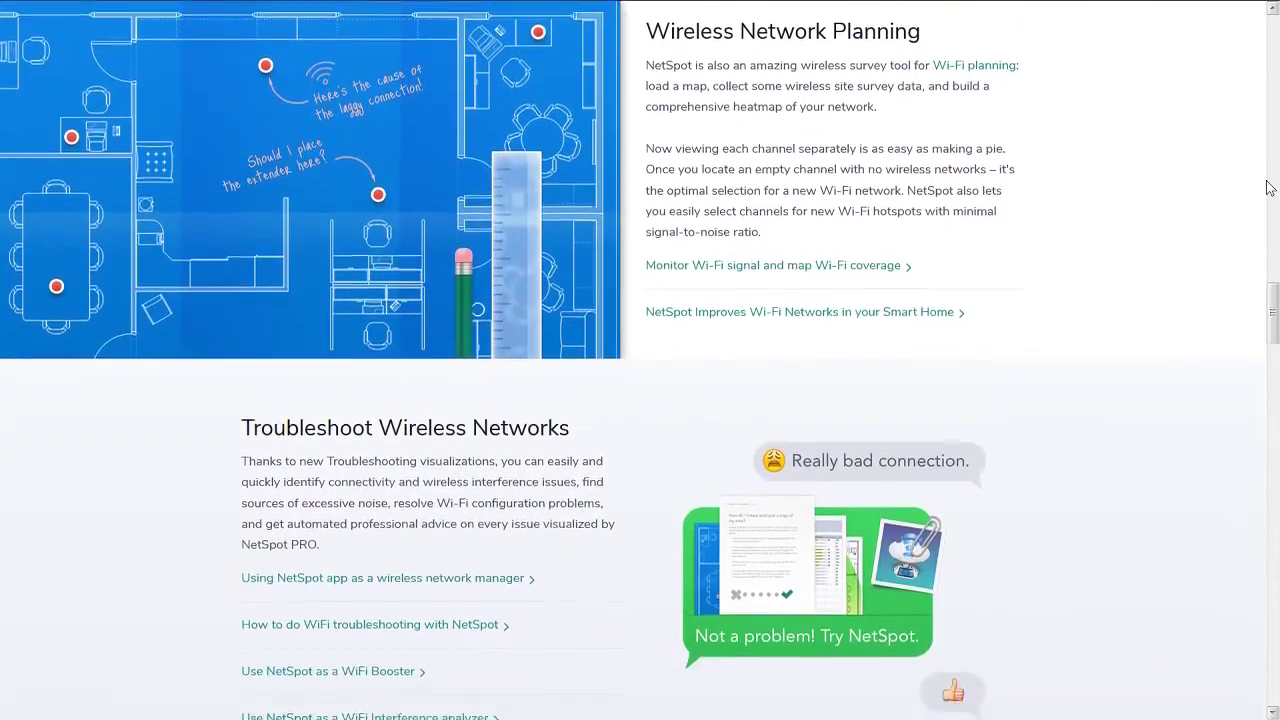